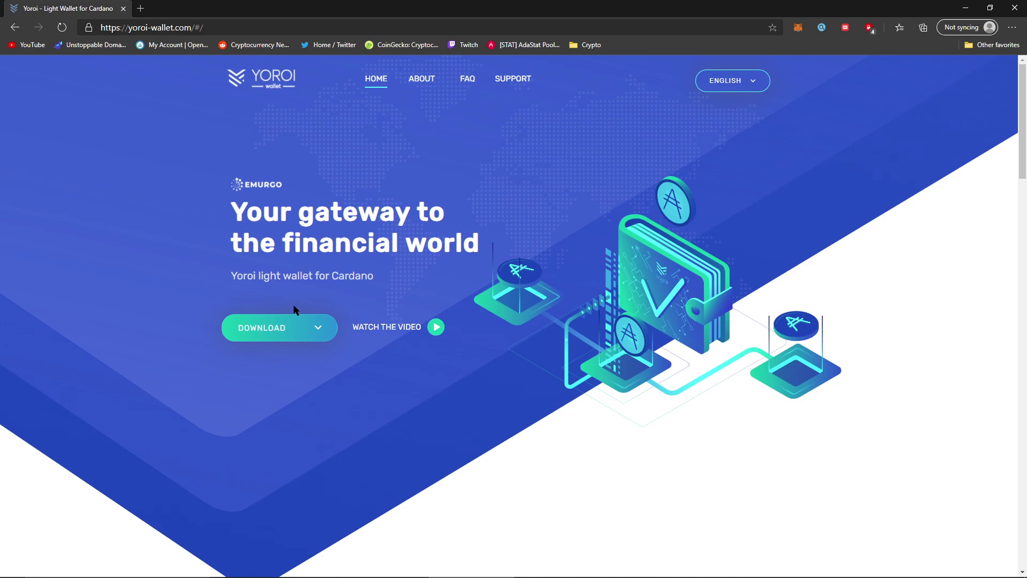
Install the Yoroi extension from Edge Add-ons and launch the Yoroi wallet in a new tab.
click(296, 331)
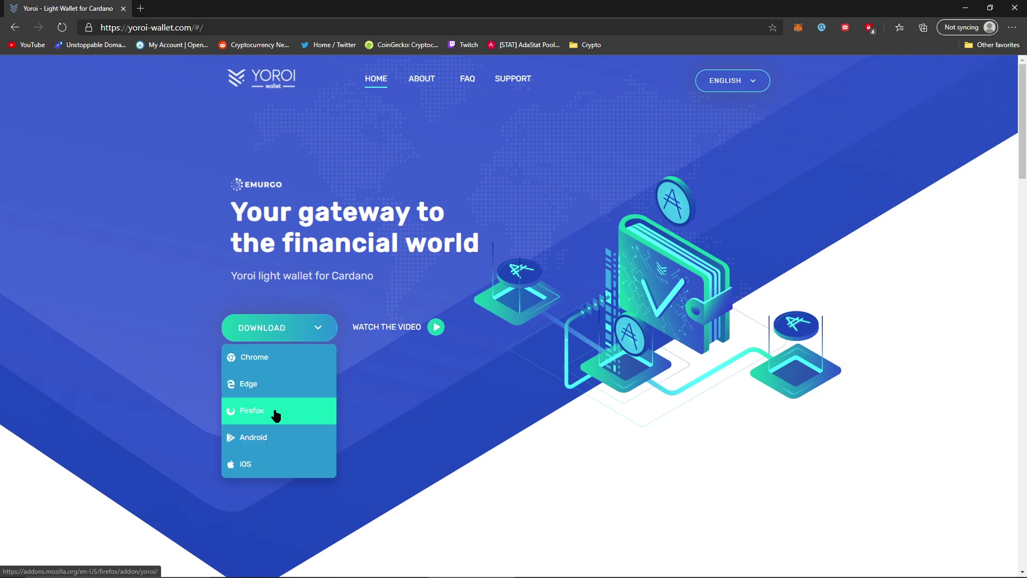
click(272, 374)
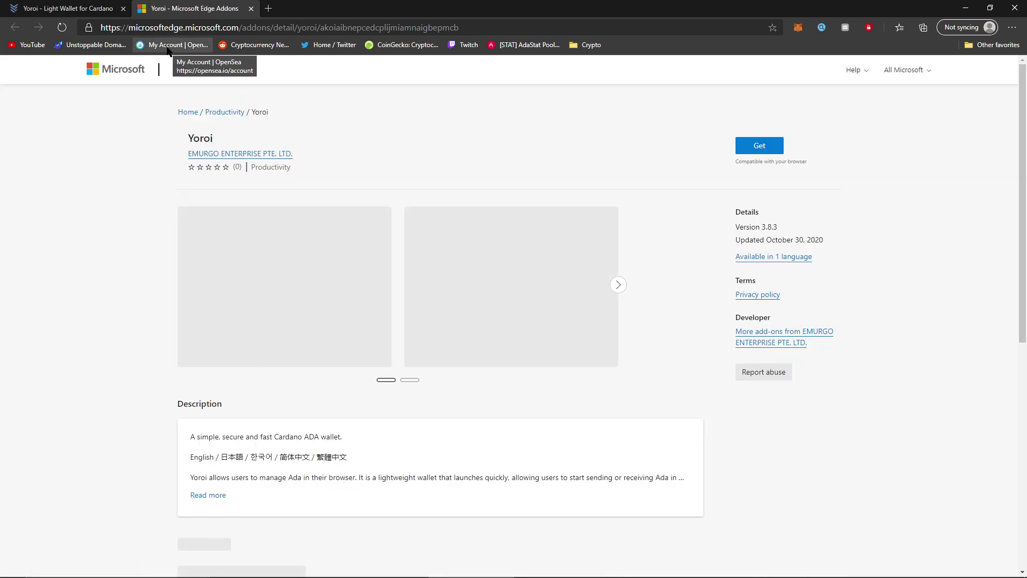
click(757, 153)
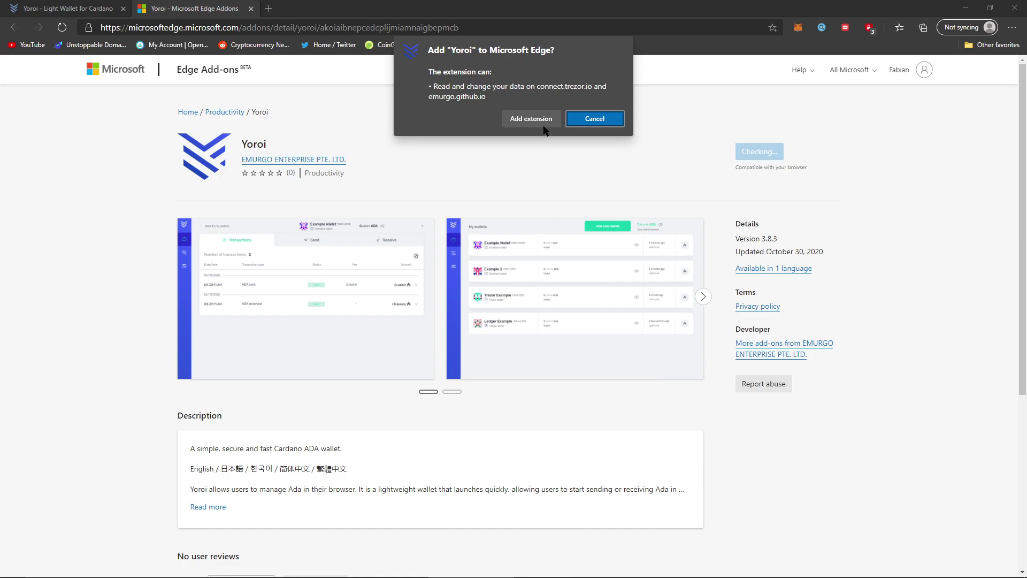
click(541, 121)
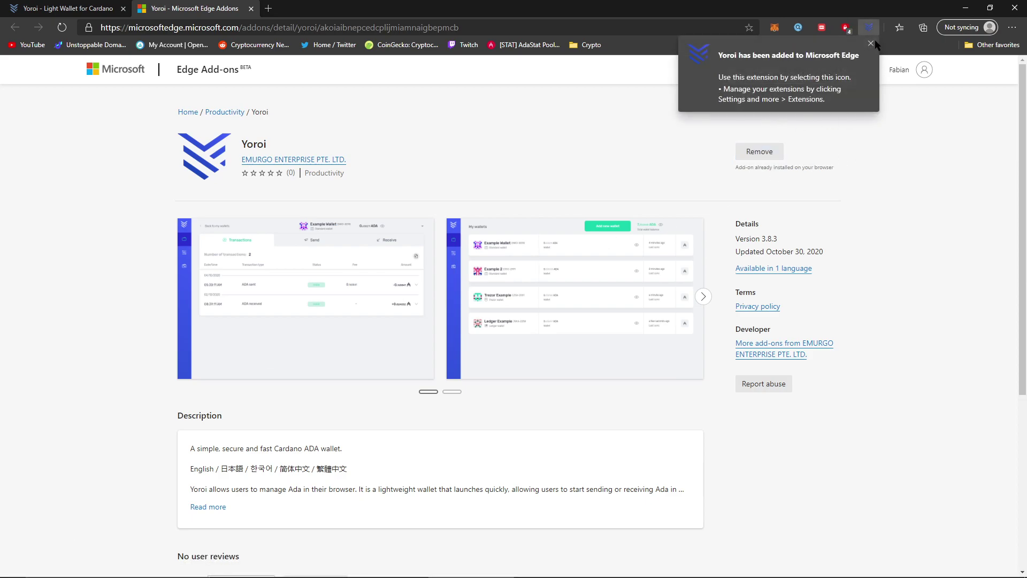
click(872, 44)
click(870, 29)
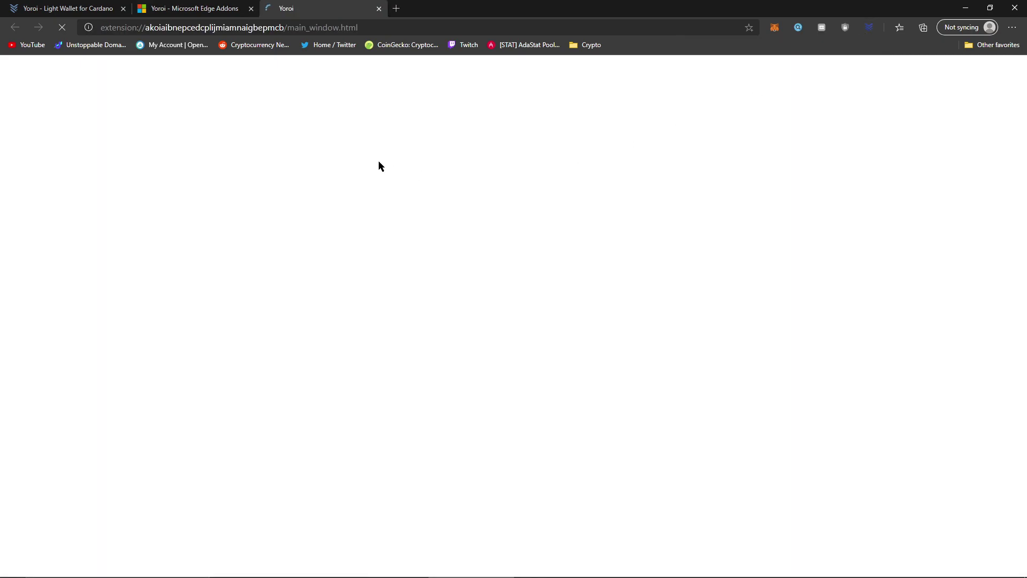
Close the Add-ons tab, switch Edge to full screen, and keep English as the language.
click(250, 8)
key(F11)
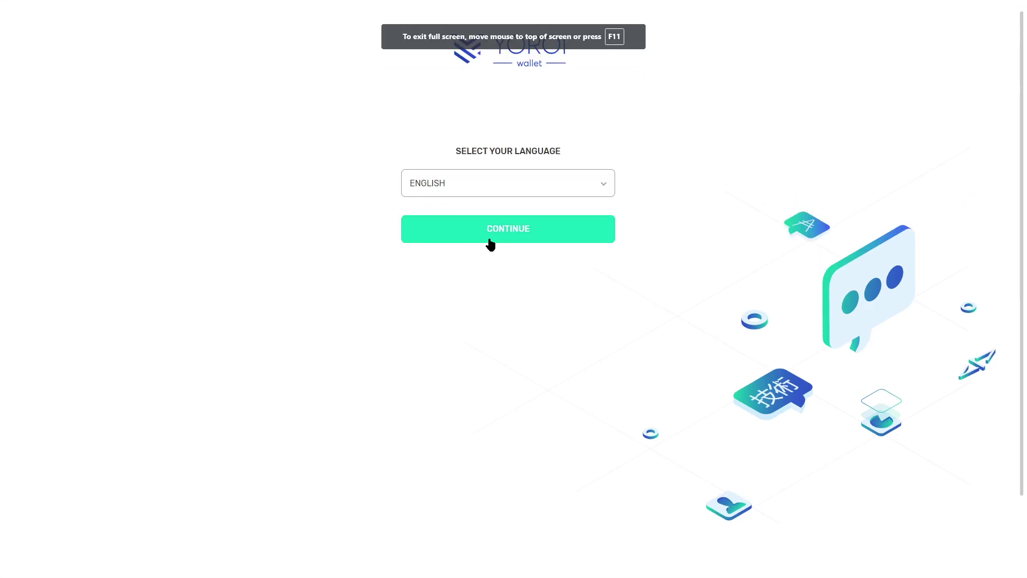
click(488, 240)
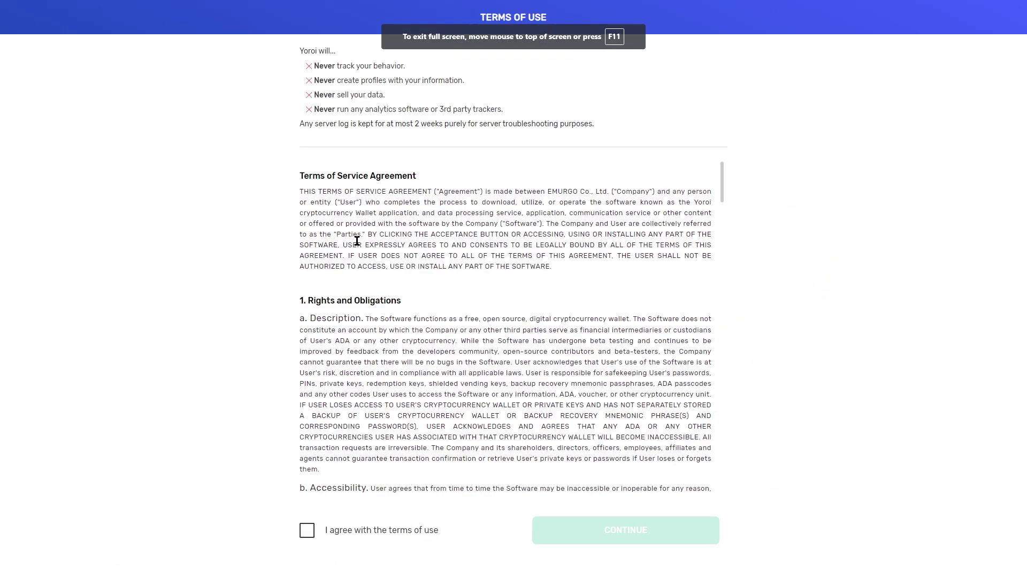
Read through and agree to Yoroi's Terms of Use.
scroll(458, 392, down, 3)
scroll(459, 391, down, 20)
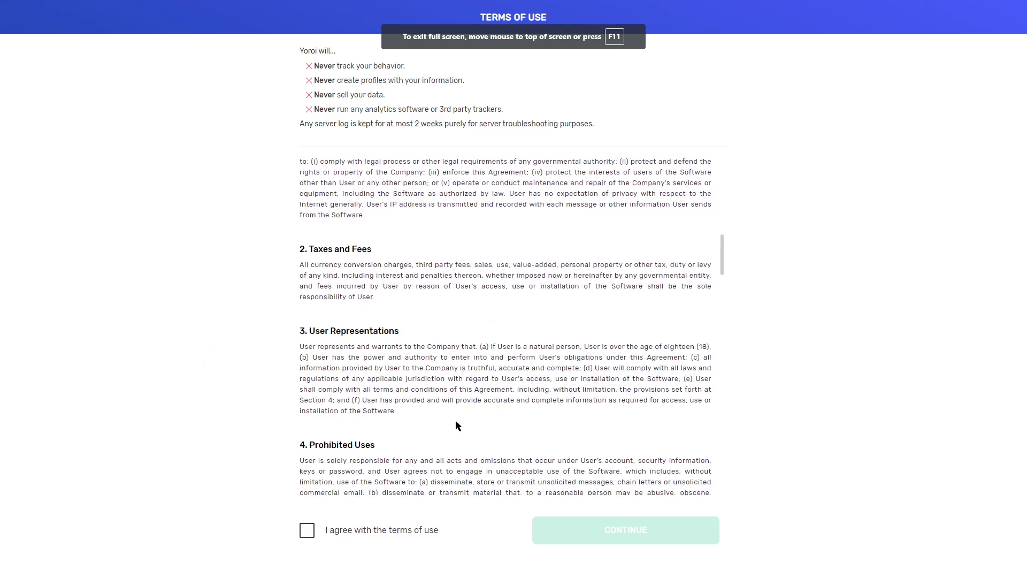
scroll(457, 437, down, 3)
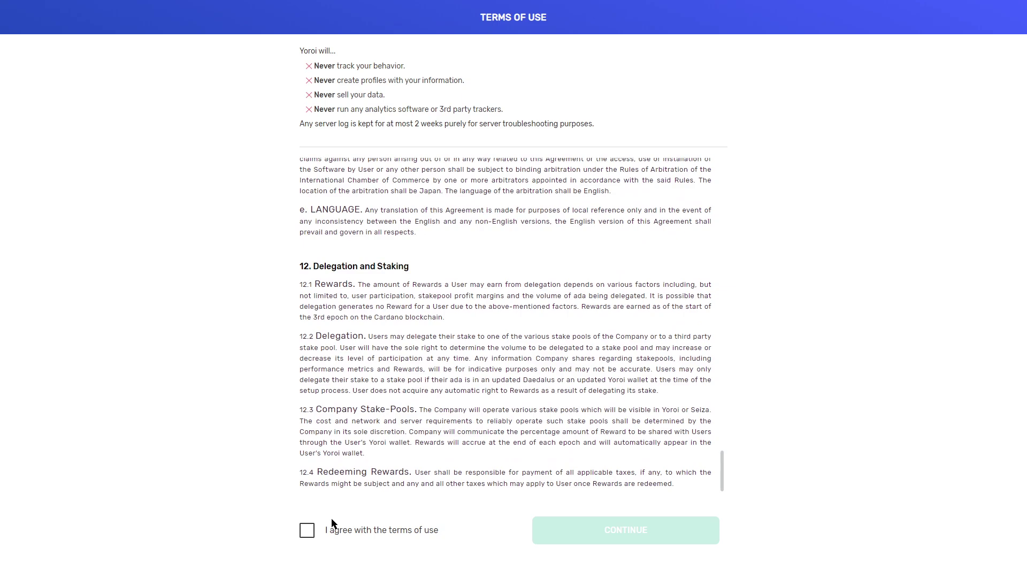
click(320, 529)
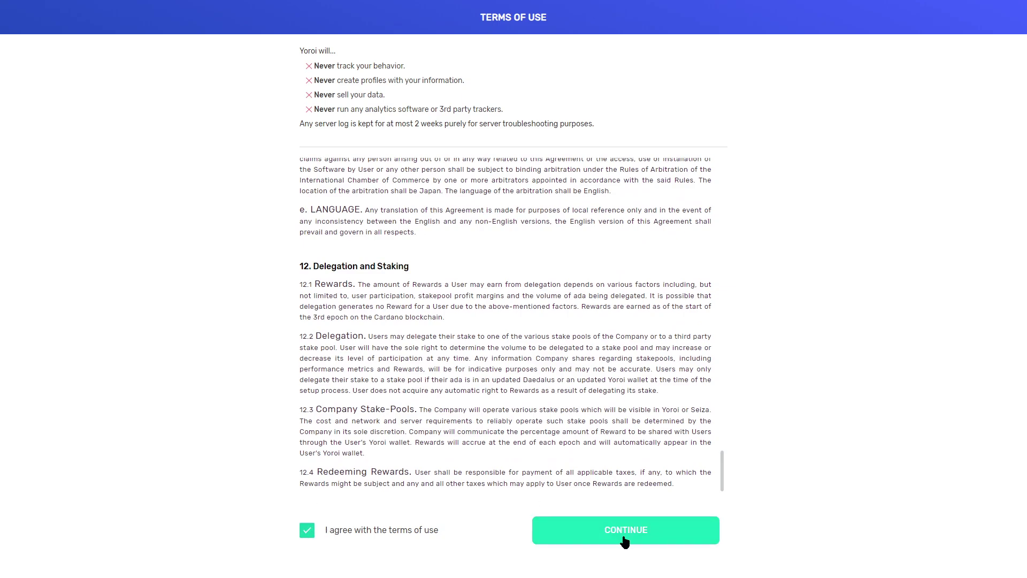
click(625, 539)
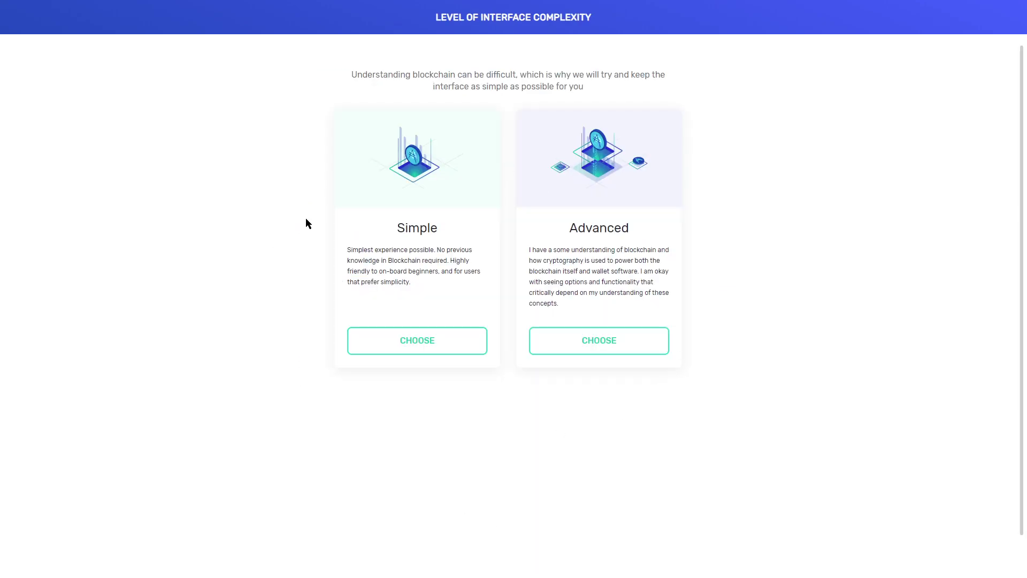
Pick the Simple interface, allow web+cardano payment links, and finish the initial setup.
click(412, 340)
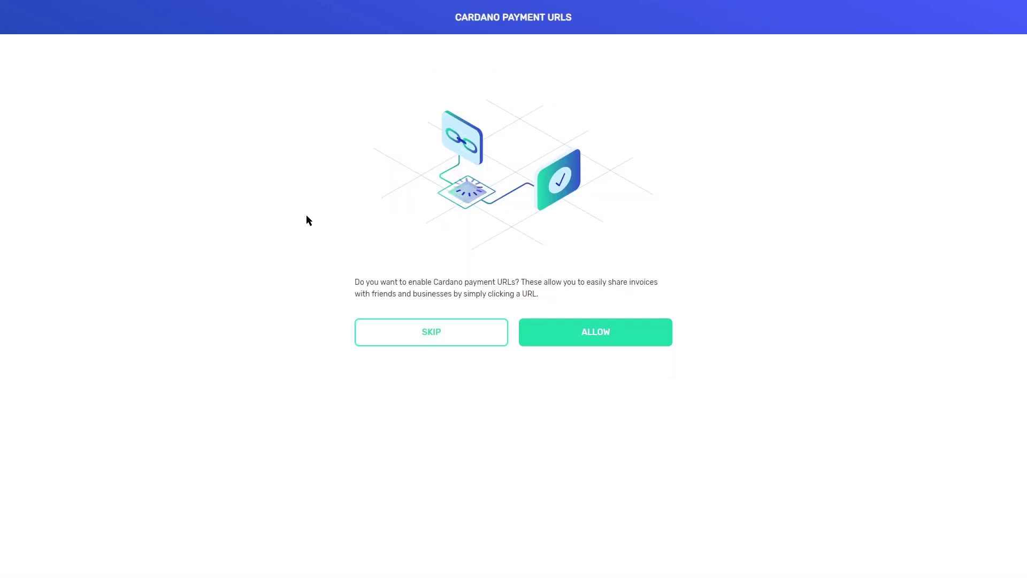
click(590, 332)
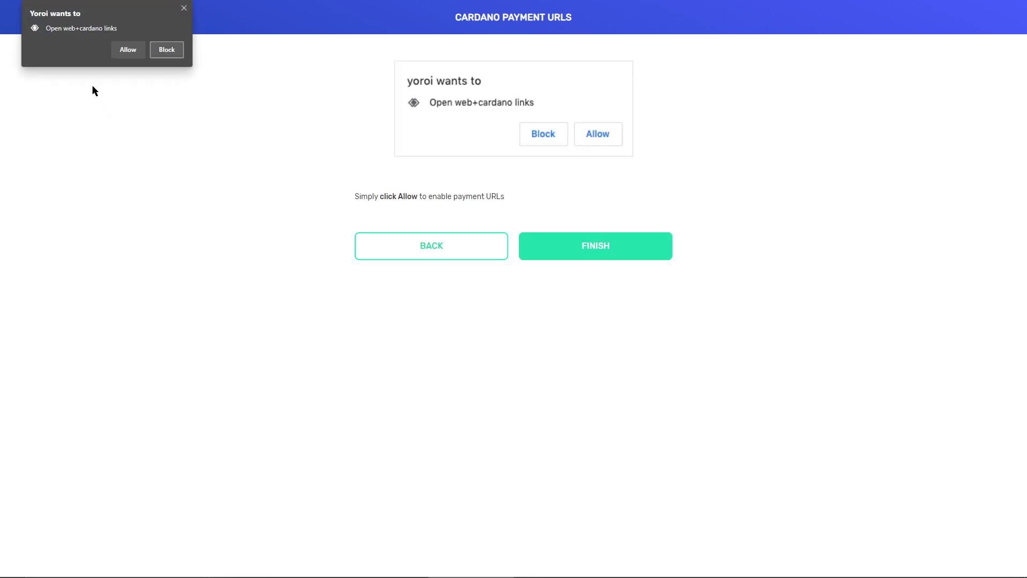
click(126, 49)
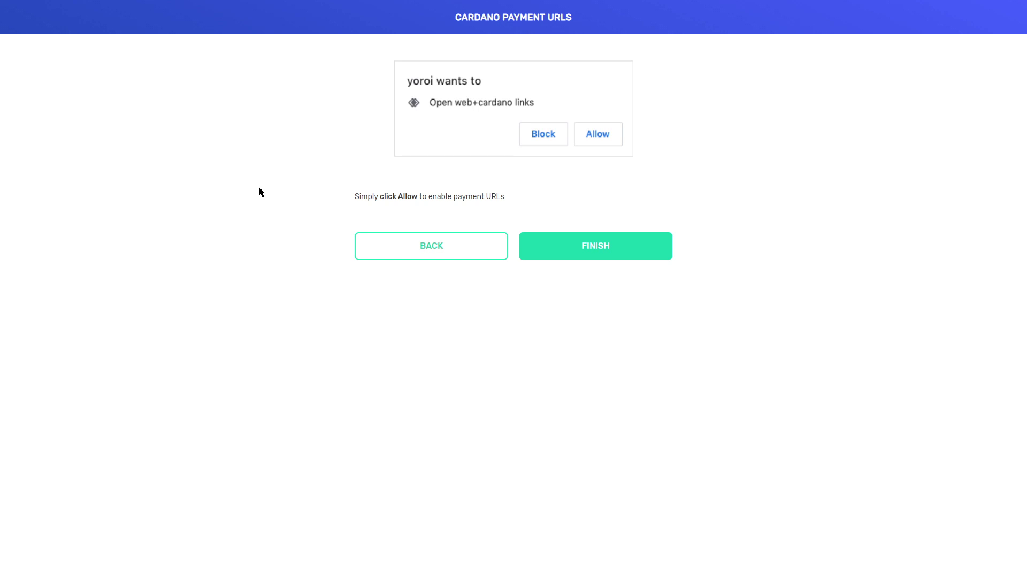
click(598, 250)
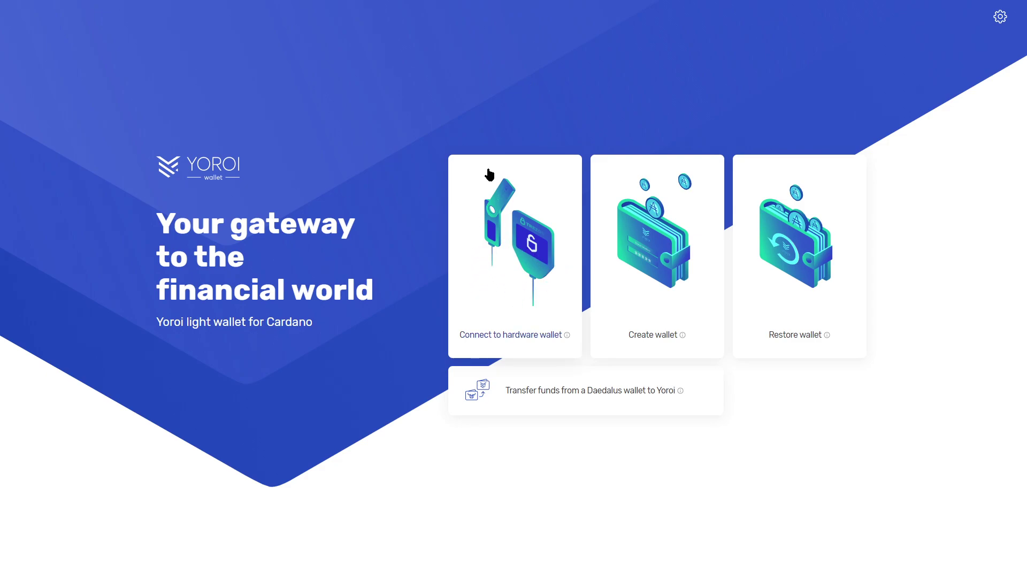
Start creating a standard Cardano wallet.
click(663, 250)
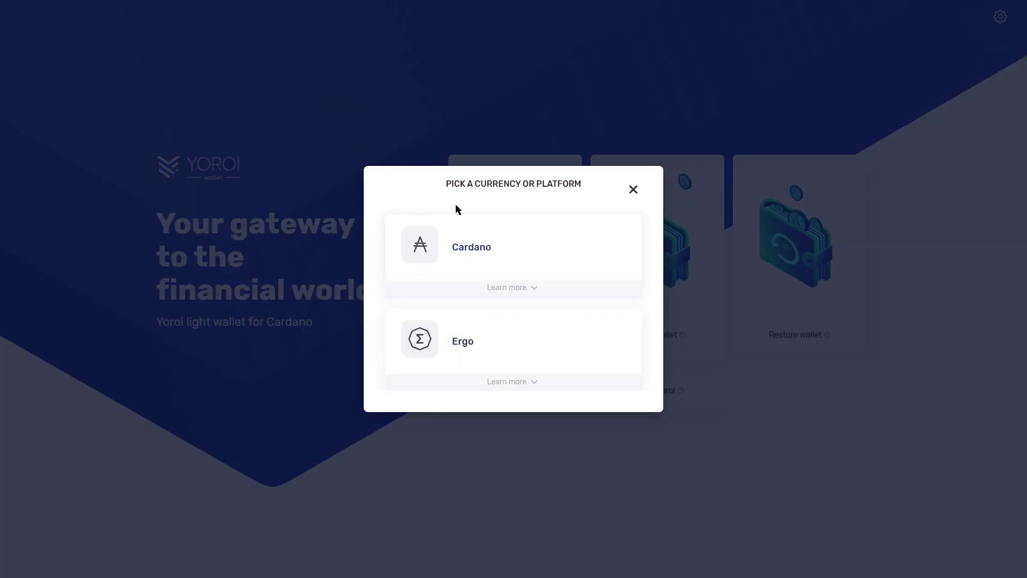
click(491, 259)
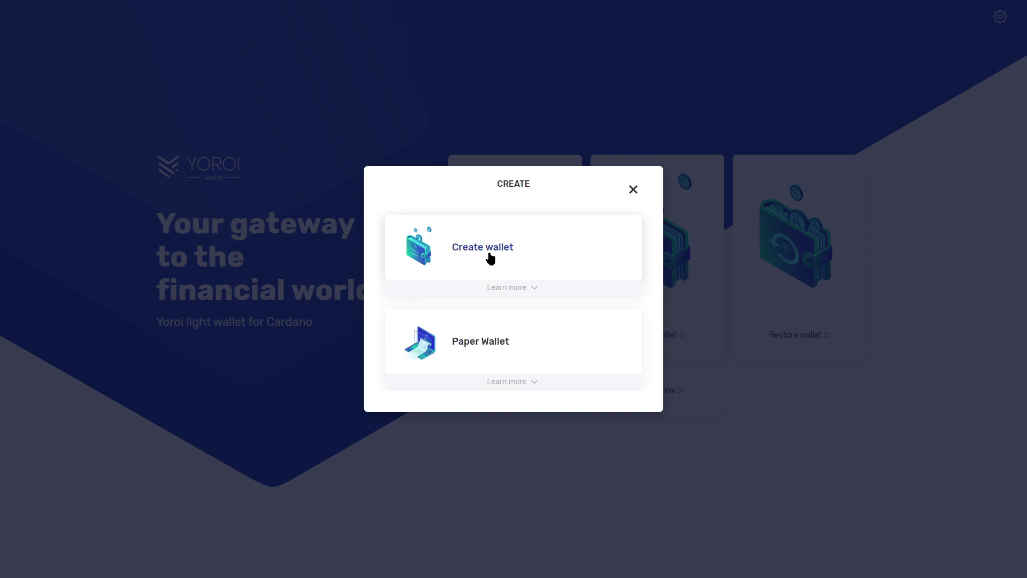
click(457, 245)
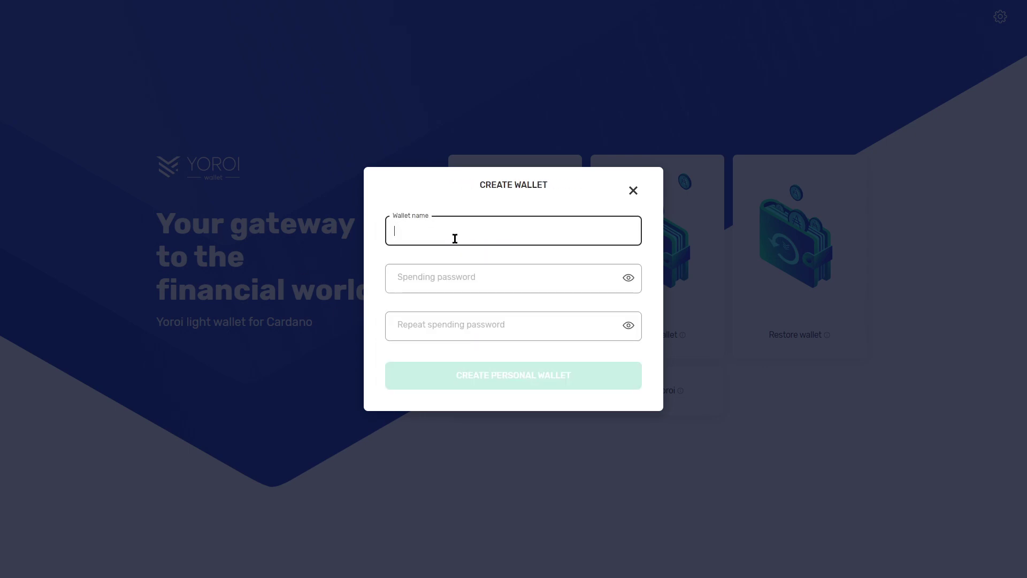
Name the wallet 'Demo wallet' and enter the spending password and its repeat.
text(Demo wallet)
click(449, 275)
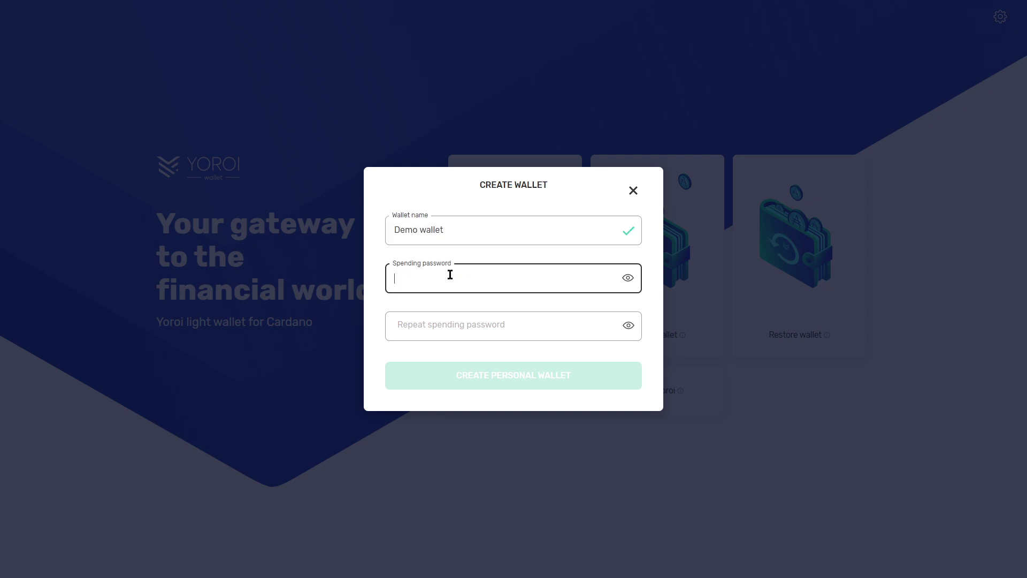
text(aaaaaaaaaaaaaaaa)
click(468, 324)
text(a)
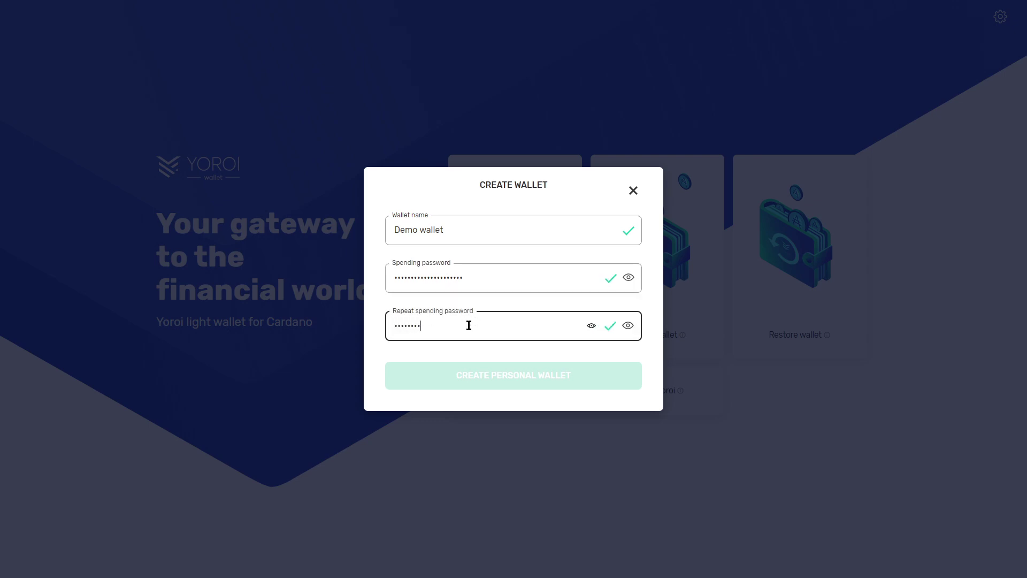
text(aaaaaaaaaaaaaaaaaaa)
Create the personal wallet, view the recovery phrase, and confirm it was written down.
click(490, 383)
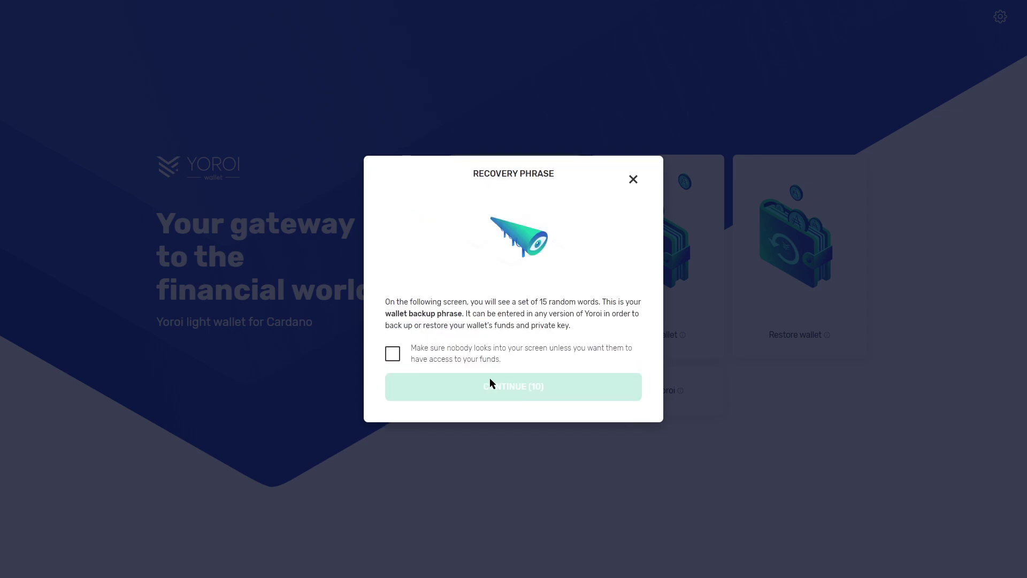
click(395, 358)
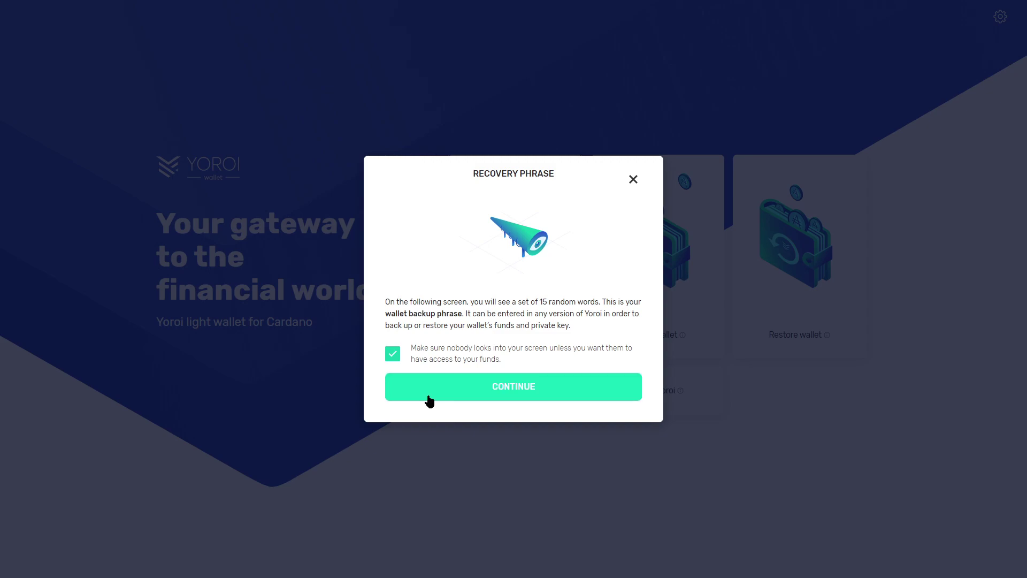
click(430, 399)
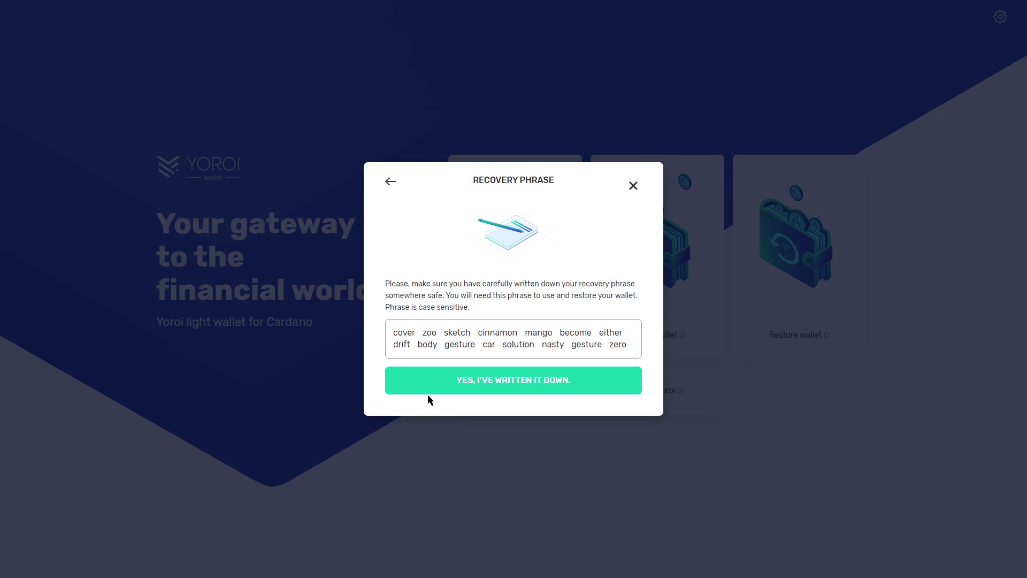
click(523, 386)
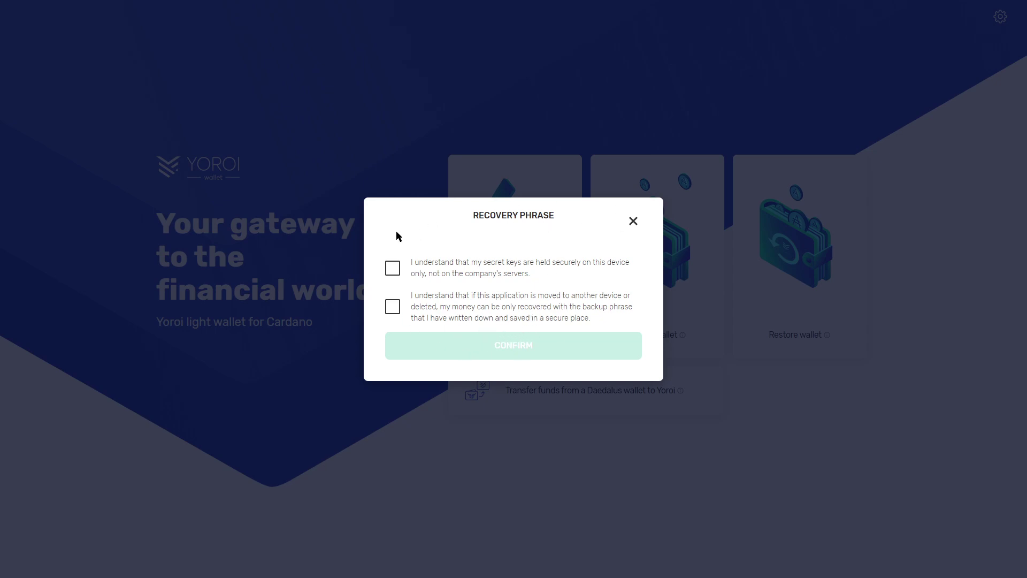
Accept both recovery phrase acknowledgements and confirm wallet creation.
click(397, 275)
click(393, 307)
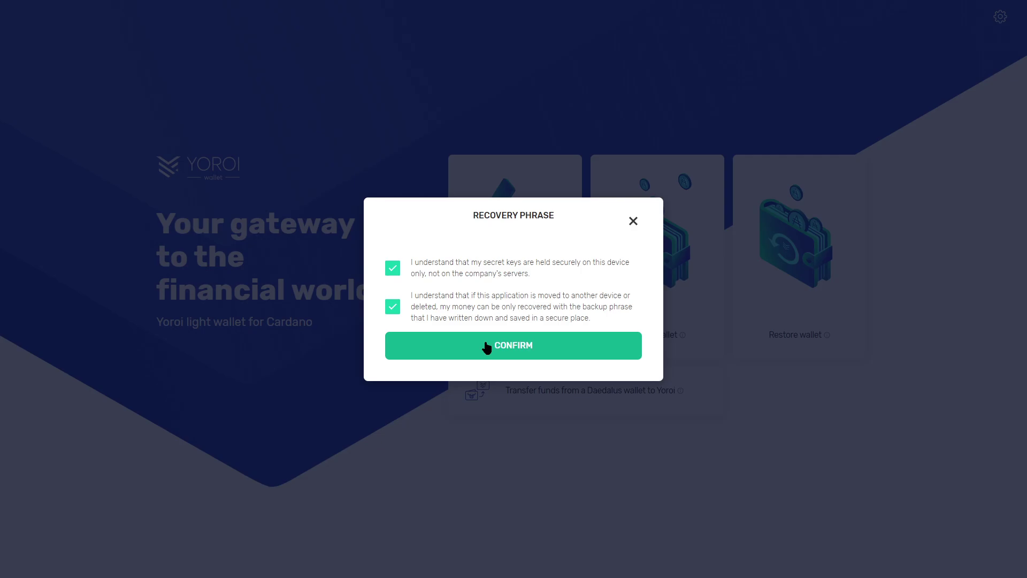
click(486, 349)
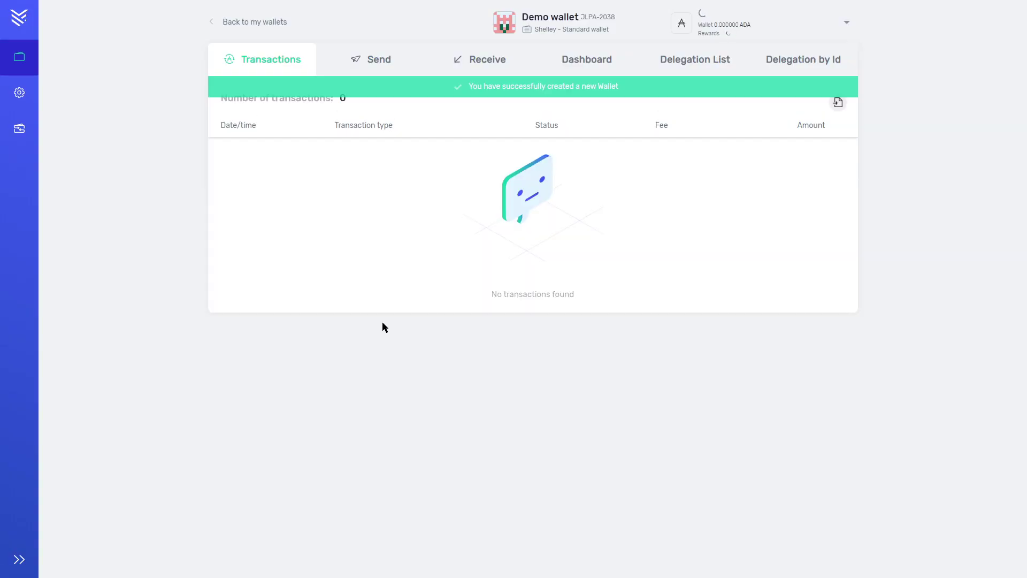
Go from the Dashboard to the Receive page showing the address and QR code.
click(605, 57)
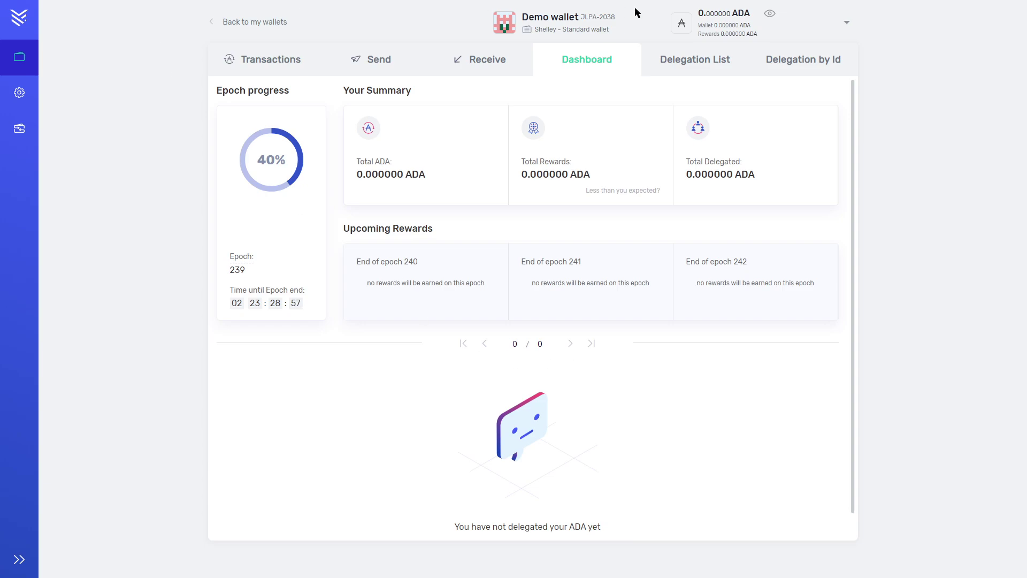
click(491, 62)
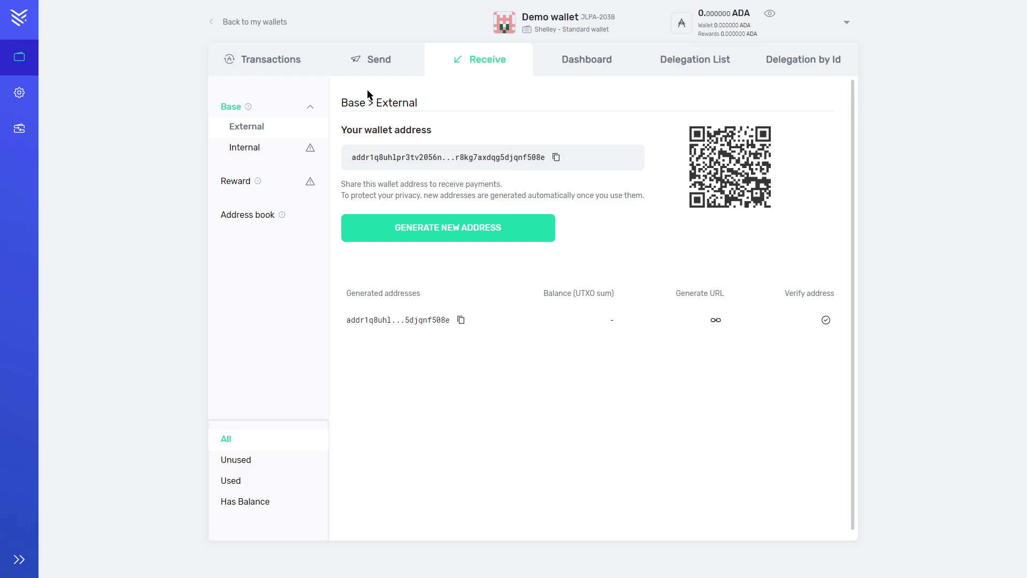
Copy the wallet's receiving address and paste it as the Send receiver.
click(386, 68)
click(471, 66)
click(350, 56)
click(320, 126)
text(addr1q8uhlpr3tv2056nk7xkg32f36mm42t739nycrdjarmsz0h4qassjwq3wyqvqelxkqf4mtu0mqdda9ar8kg7axdqg5djqnf508e)
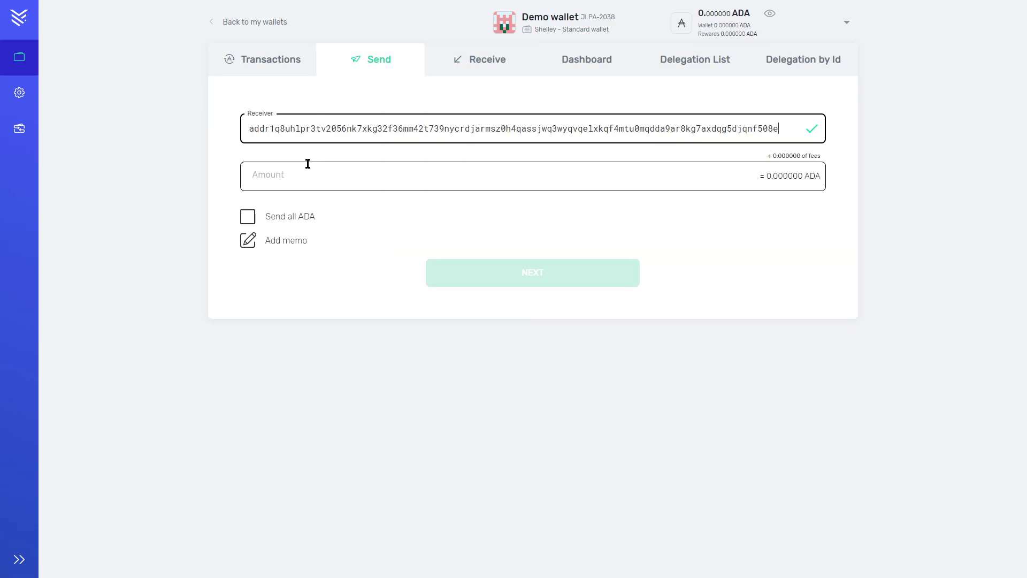
Enter 10 ADA as the amount to send.
click(308, 166)
key(Down)
key(Return)
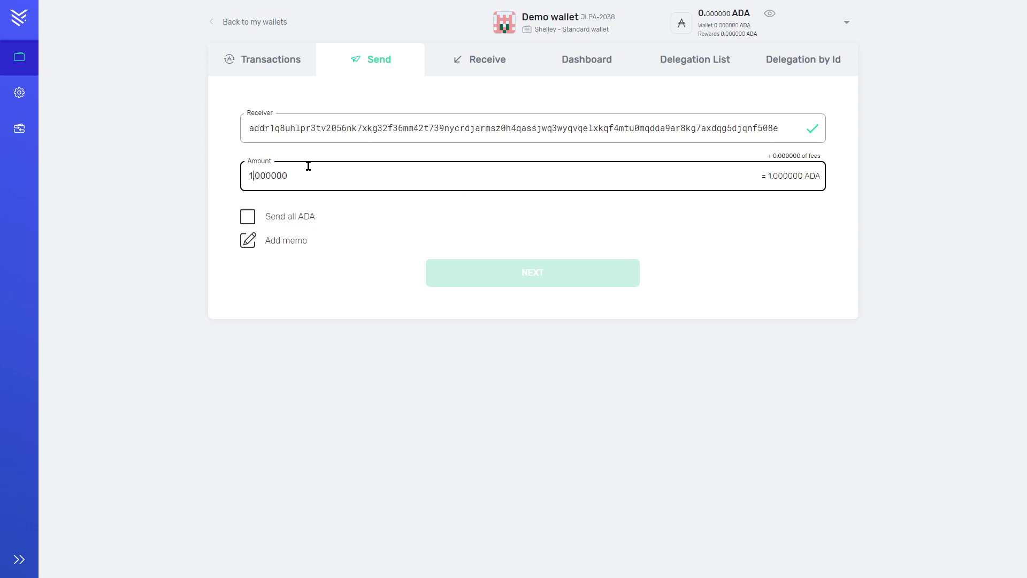
double_click(247, 218)
Add the memo 'Hello here is your cardano' to the payment.
click(280, 245)
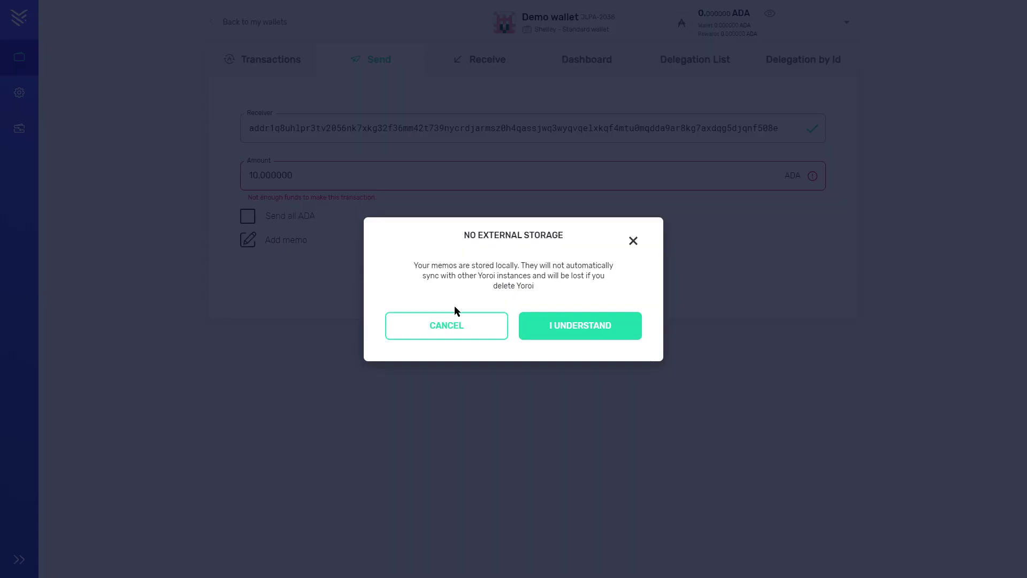
click(336, 259)
text(Hello here is uyo)
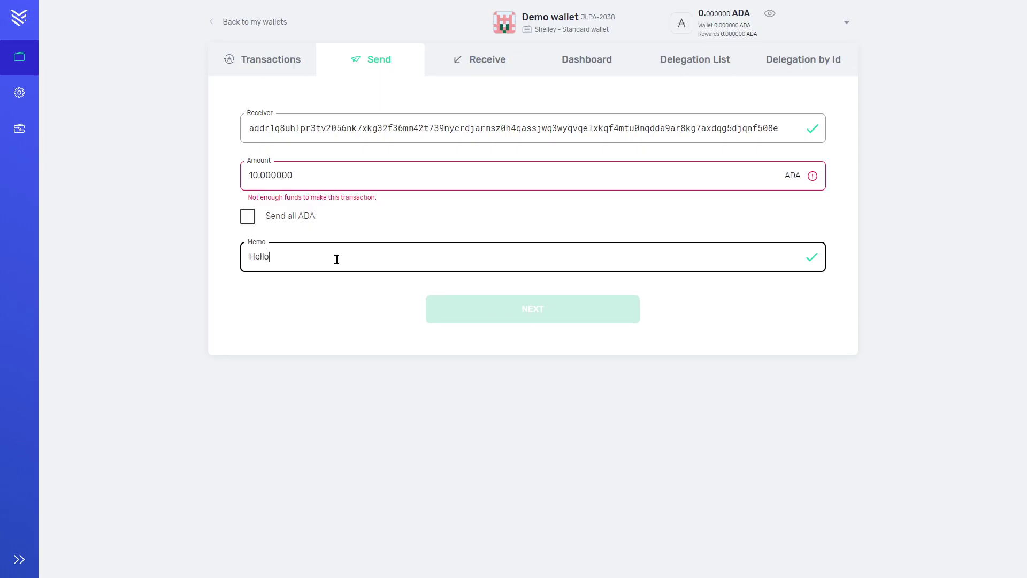
key(BackSpace)
key(BackSpace)
key(BackSpace)
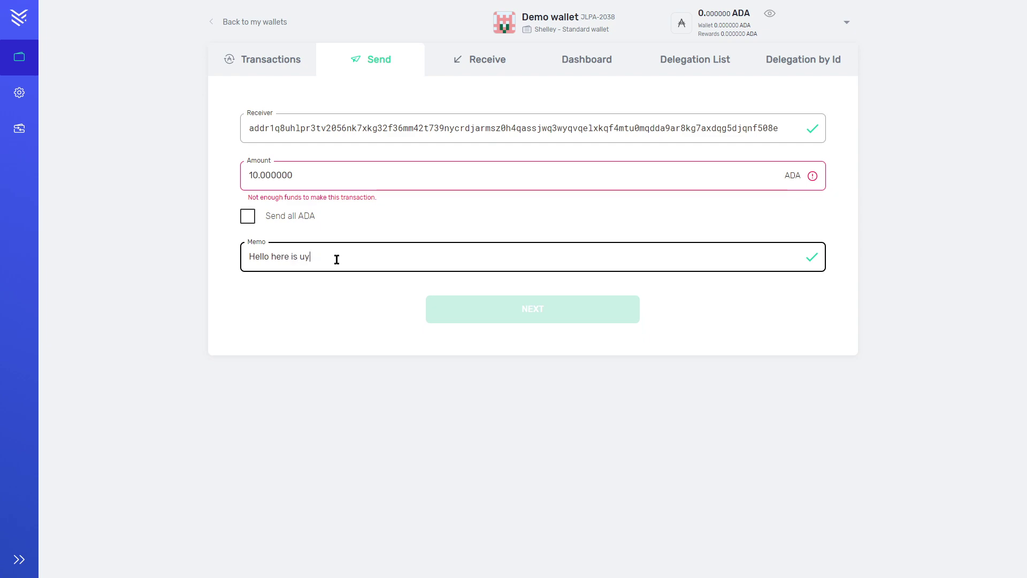
text(your cardano)
Try delegating to the Global UK Staking Pool, dismiss the insufficient-funds error, and return to Dashboard.
click(524, 75)
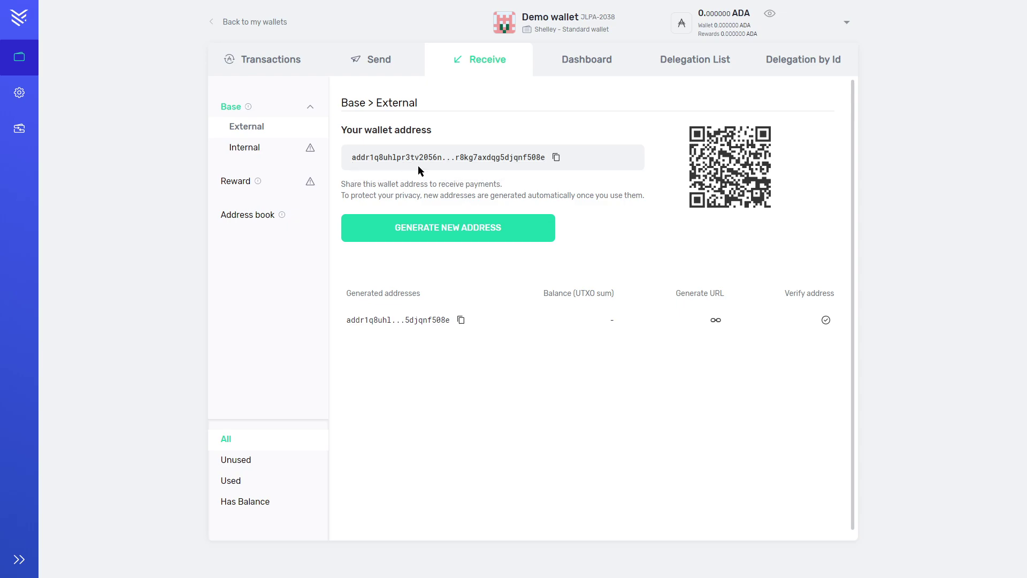
click(711, 65)
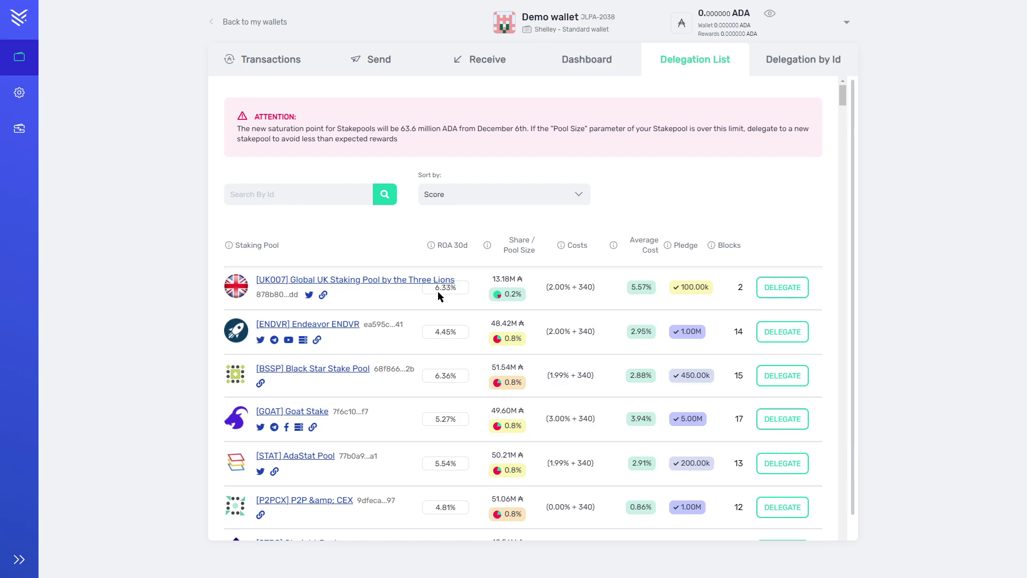
drag(434, 289, 451, 287)
click(783, 287)
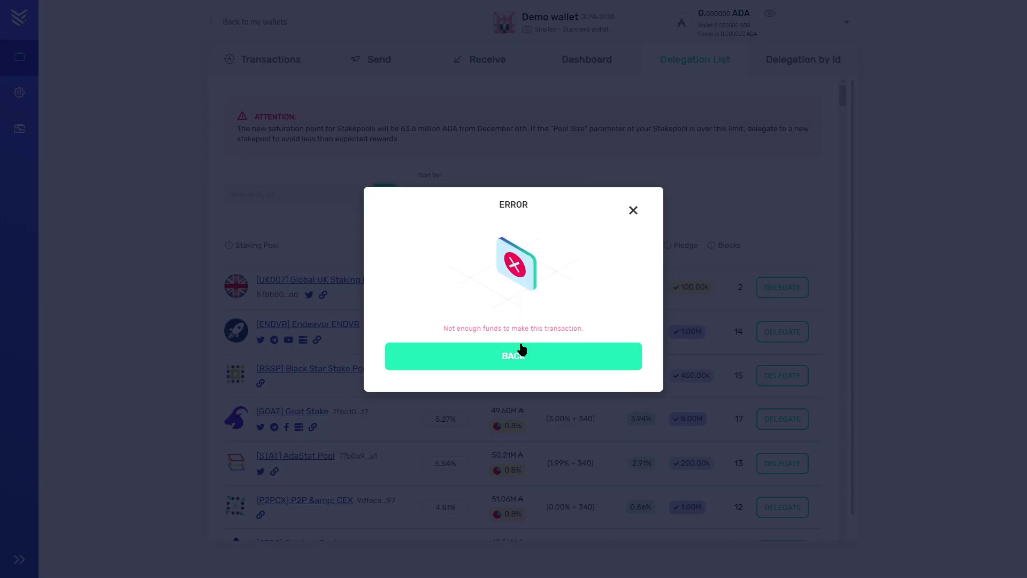
click(522, 351)
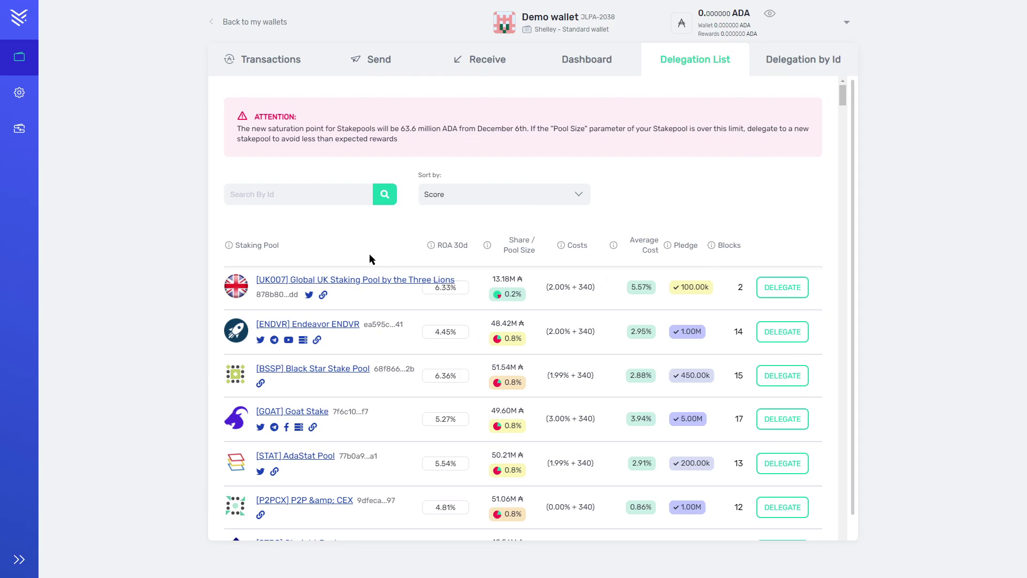
click(569, 60)
Browse the Receive, Delegation List, Delegation by Id and Dashboard tabs, ending on Delegation List.
click(503, 61)
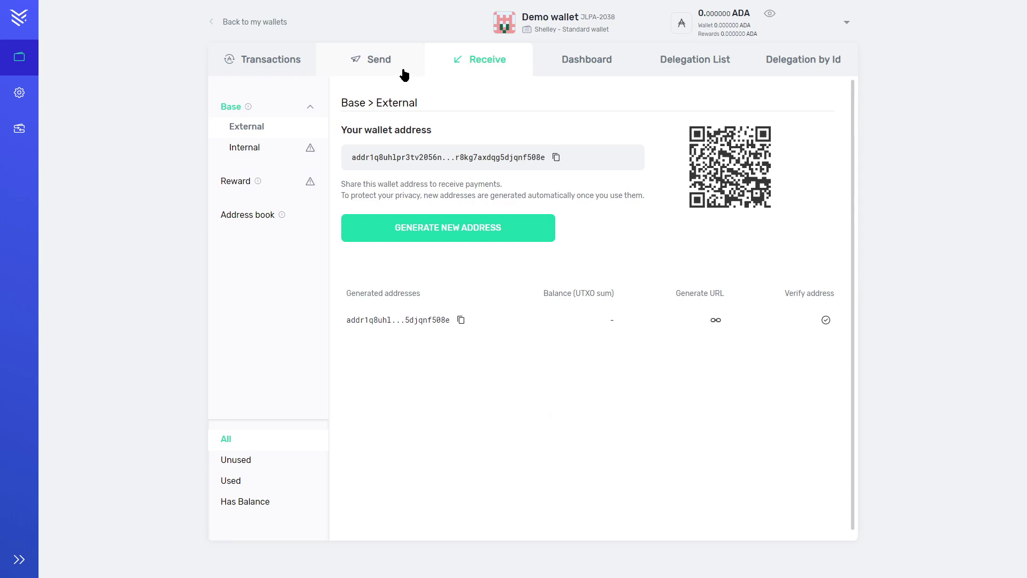
click(736, 69)
click(753, 64)
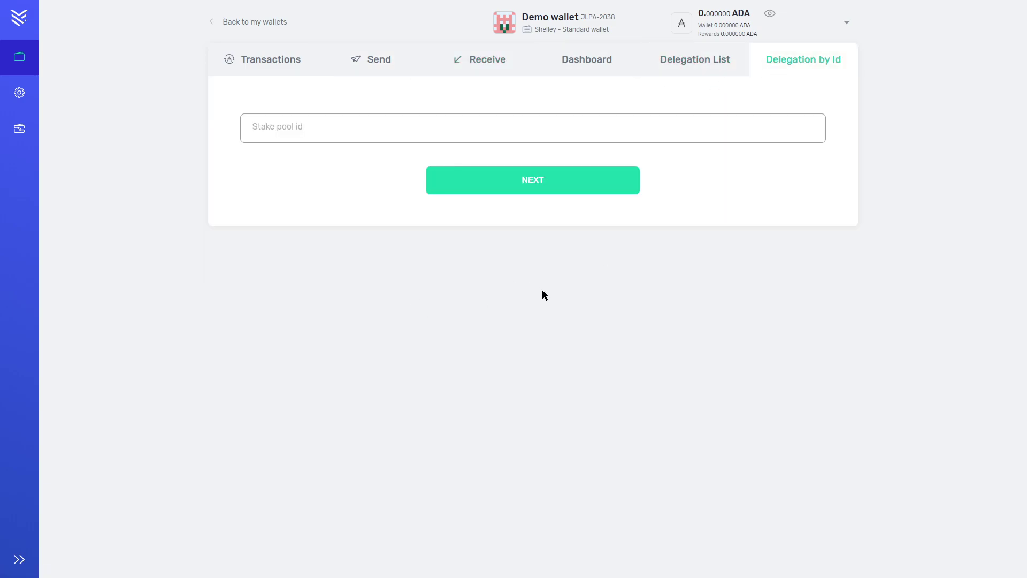
click(635, 74)
click(564, 62)
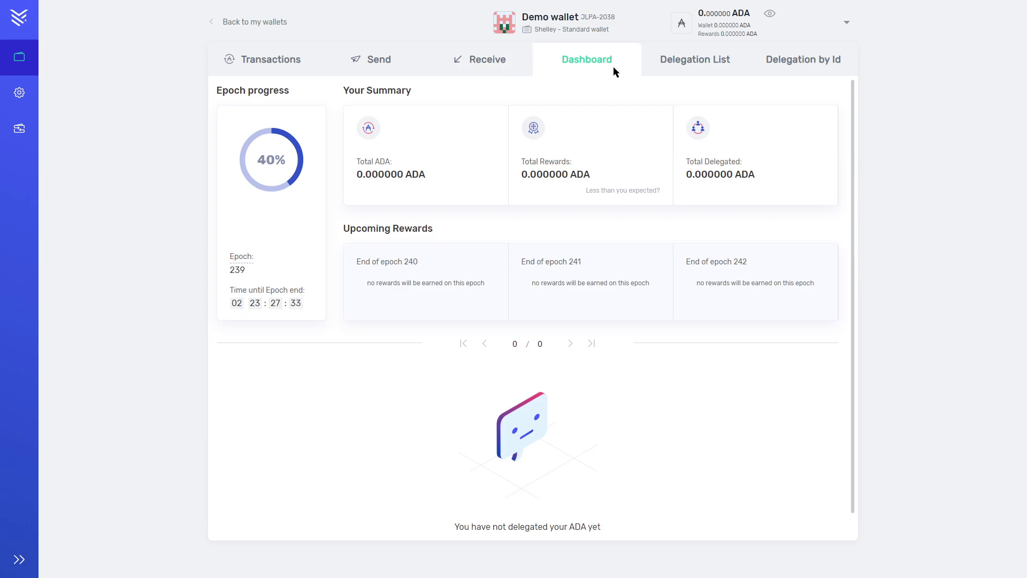
click(695, 61)
click(760, 67)
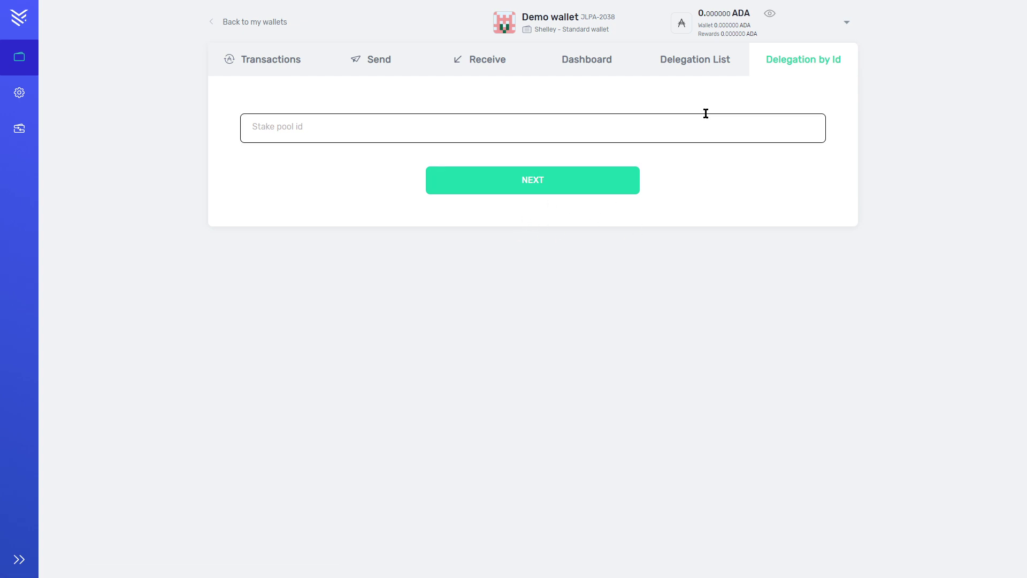
click(695, 59)
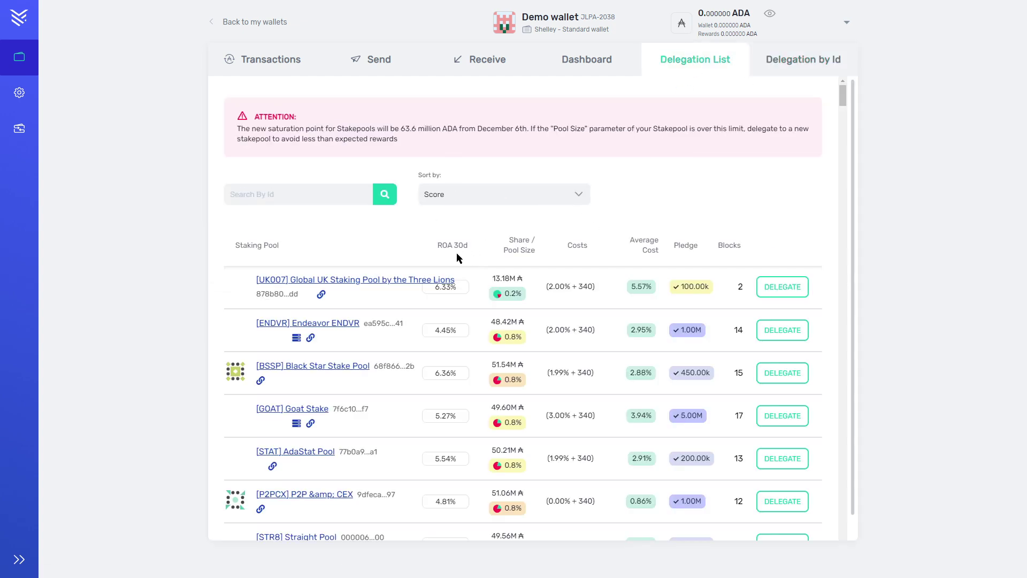